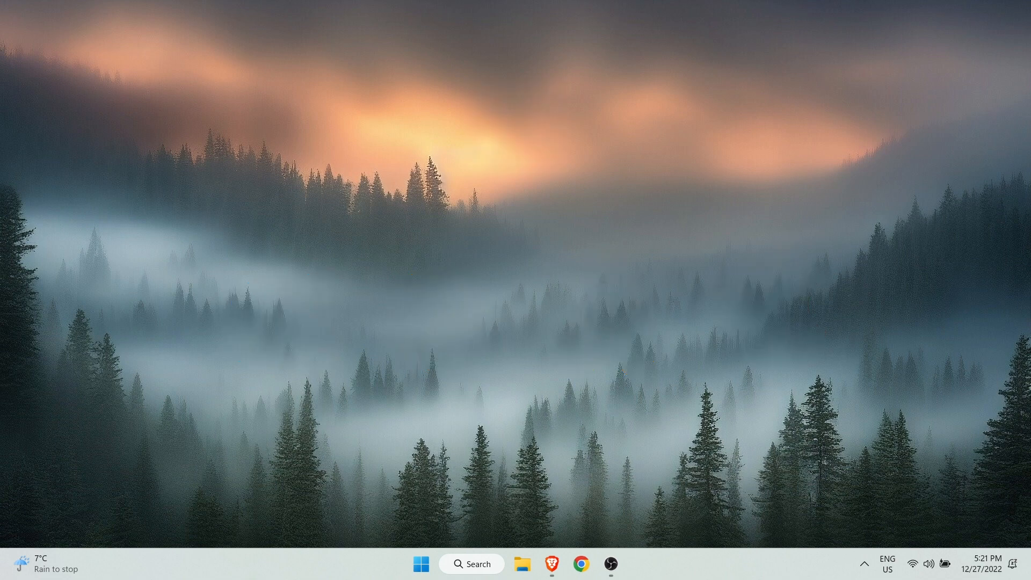
Download the VirtualBox 7.0.4 installer for Windows hosts from the VirtualBox downloads page and save it to the Downloads folder.
click(548, 563)
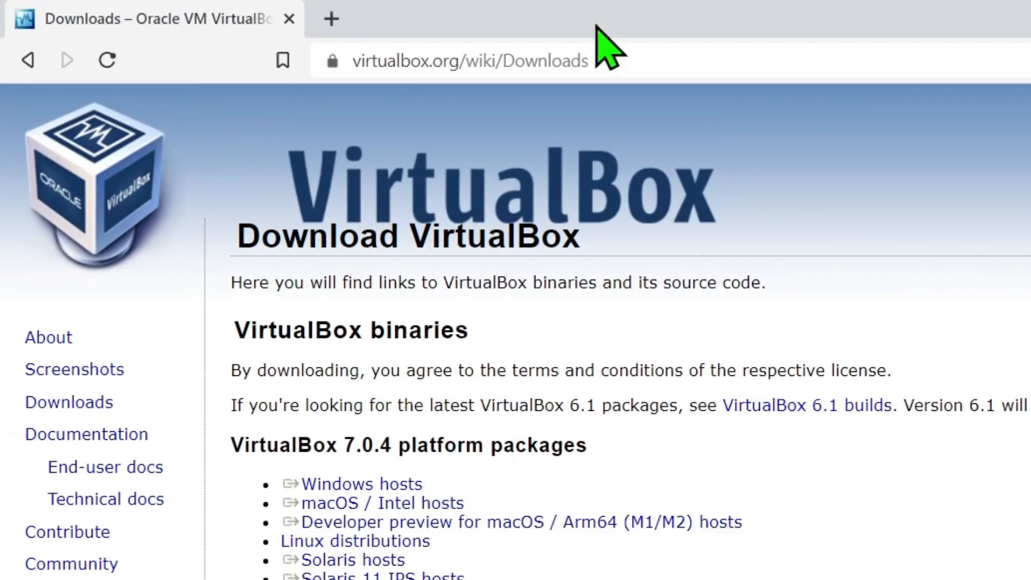
click(655, 50)
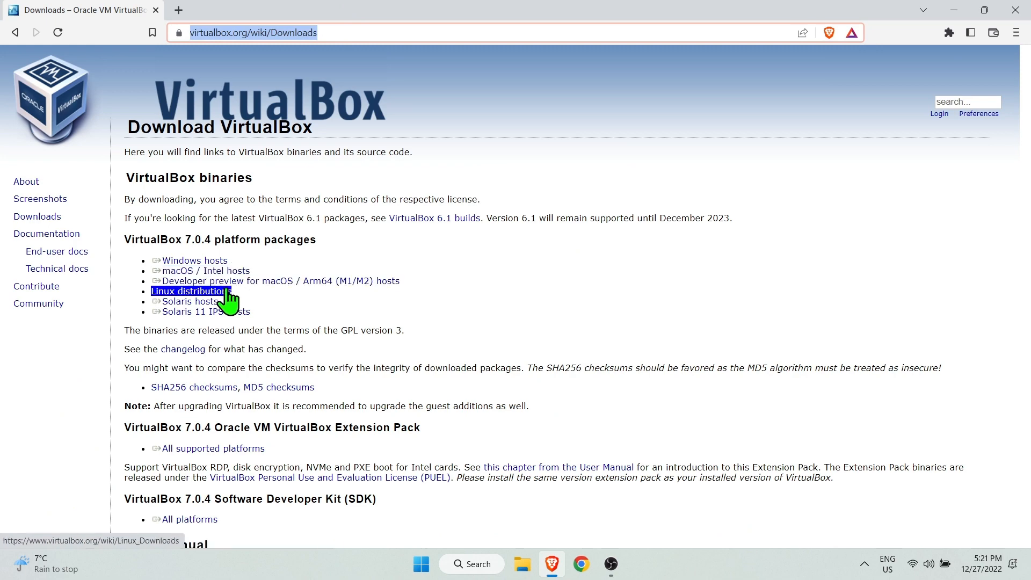
click(211, 268)
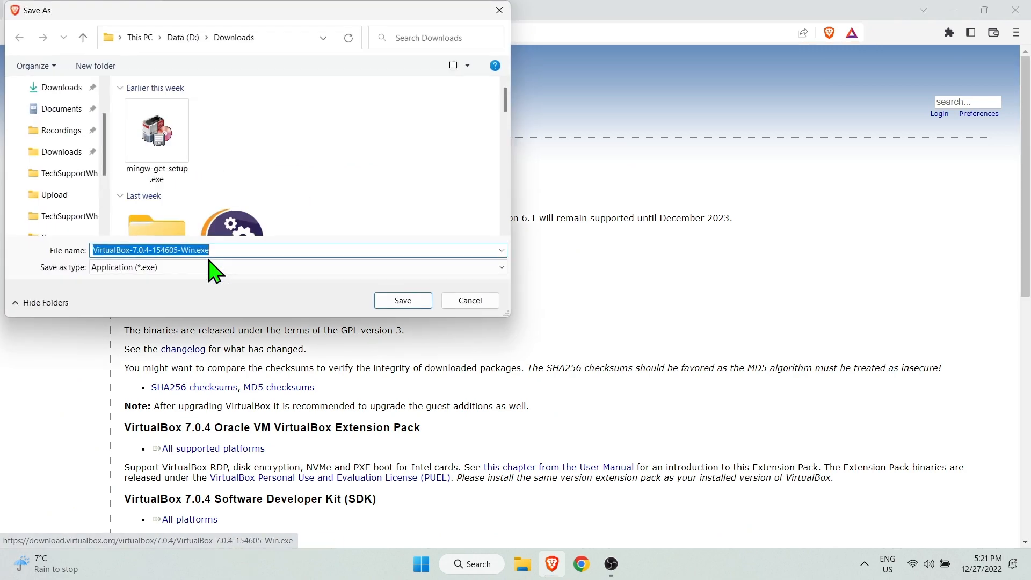
click(403, 300)
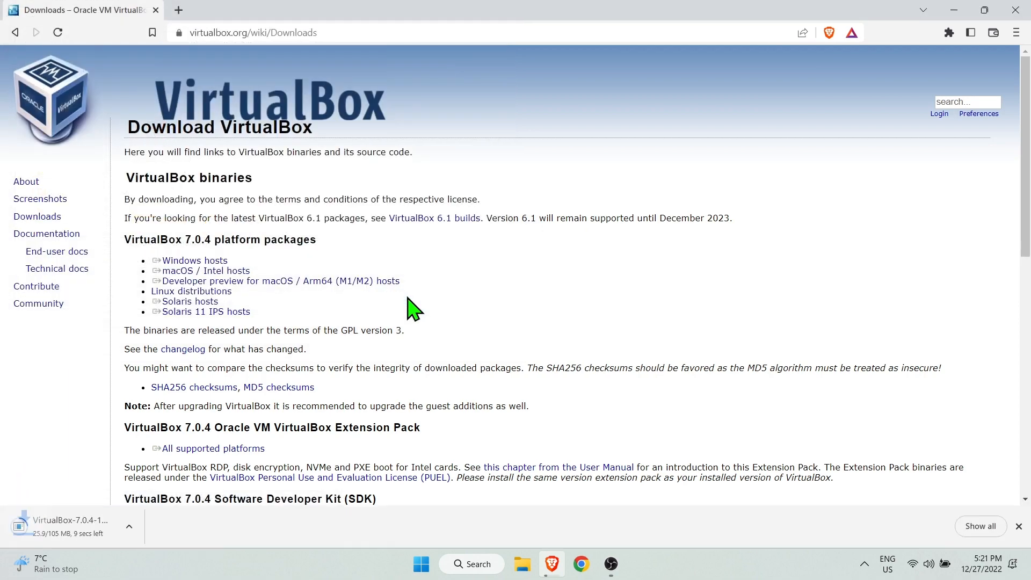
drag(314, 387, 245, 387)
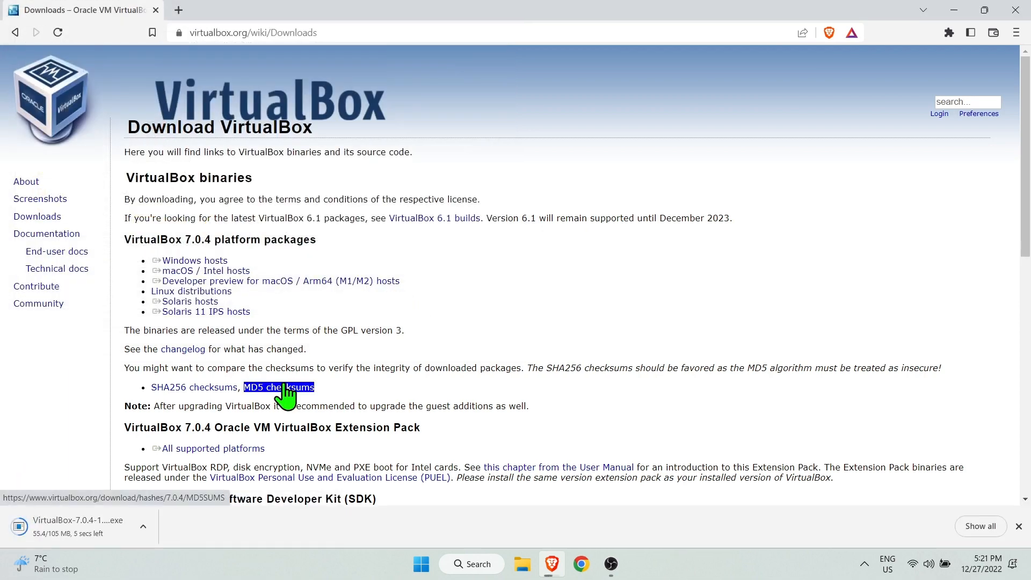
click(219, 428)
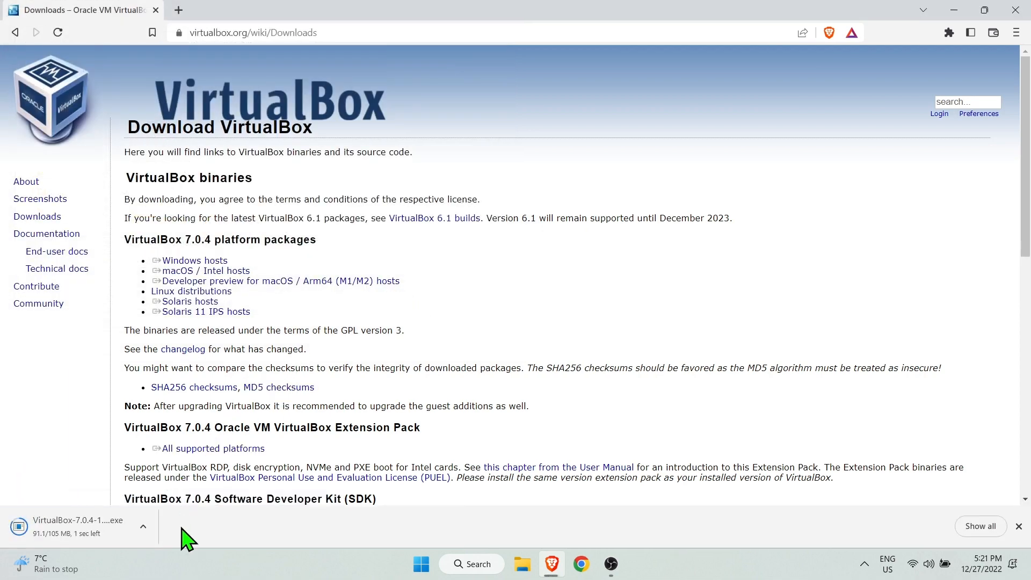
Run the downloaded VirtualBox 7.0.4 installer with the default options, accept the network interfaces warning and finish the setup wizard.
click(122, 528)
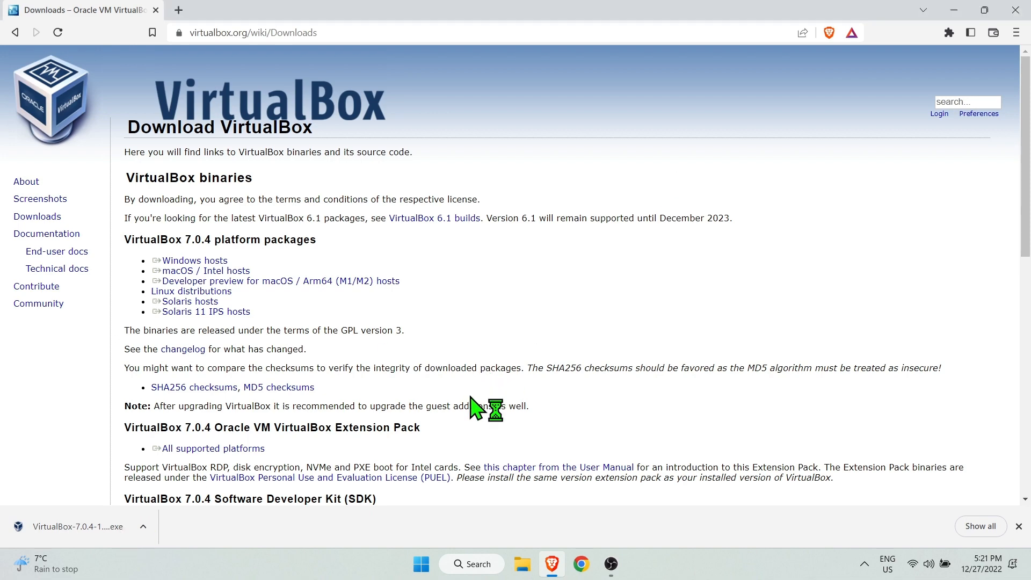
click(953, 10)
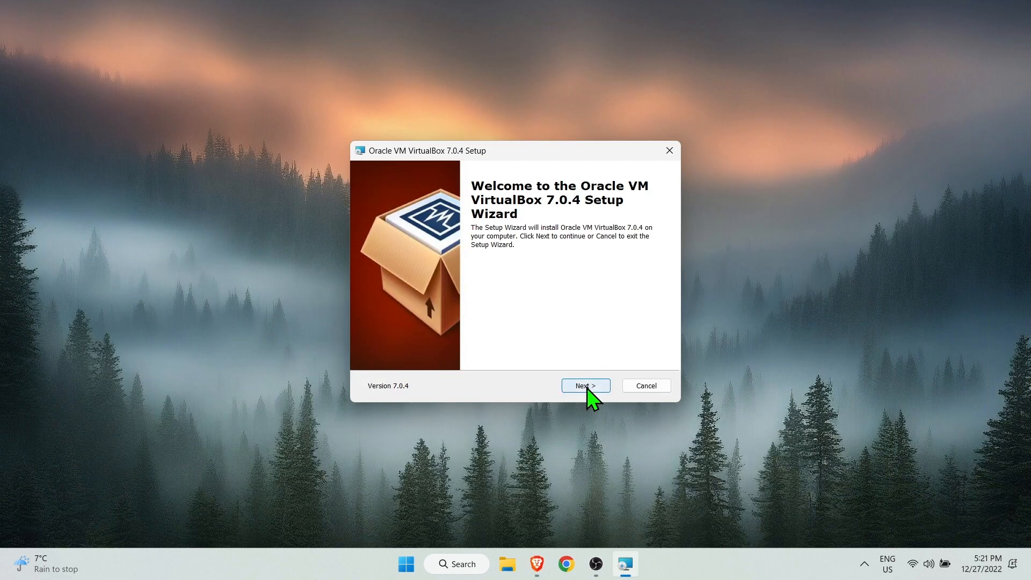
click(587, 386)
click(588, 387)
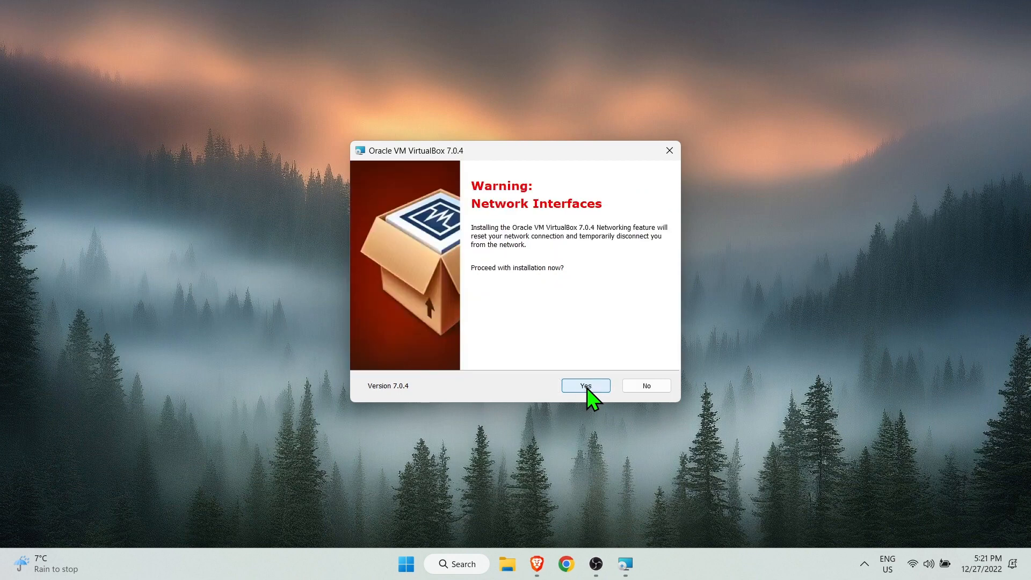
click(587, 387)
click(588, 387)
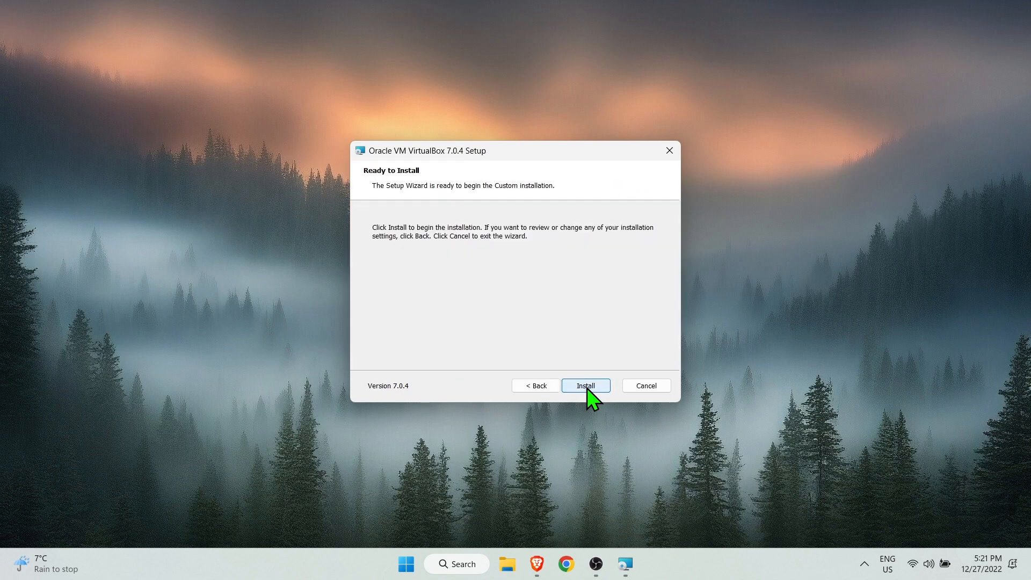
click(588, 387)
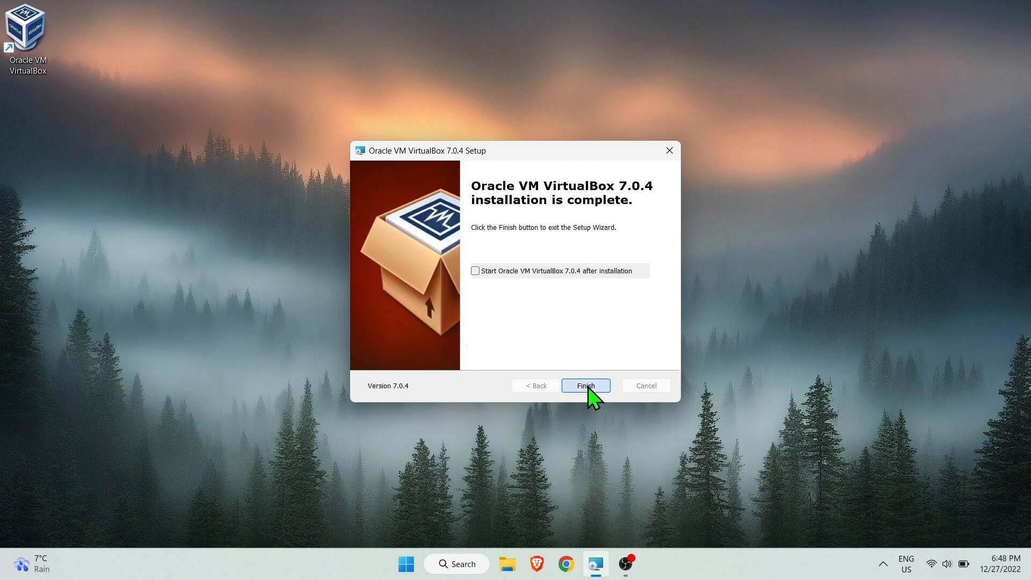
click(585, 386)
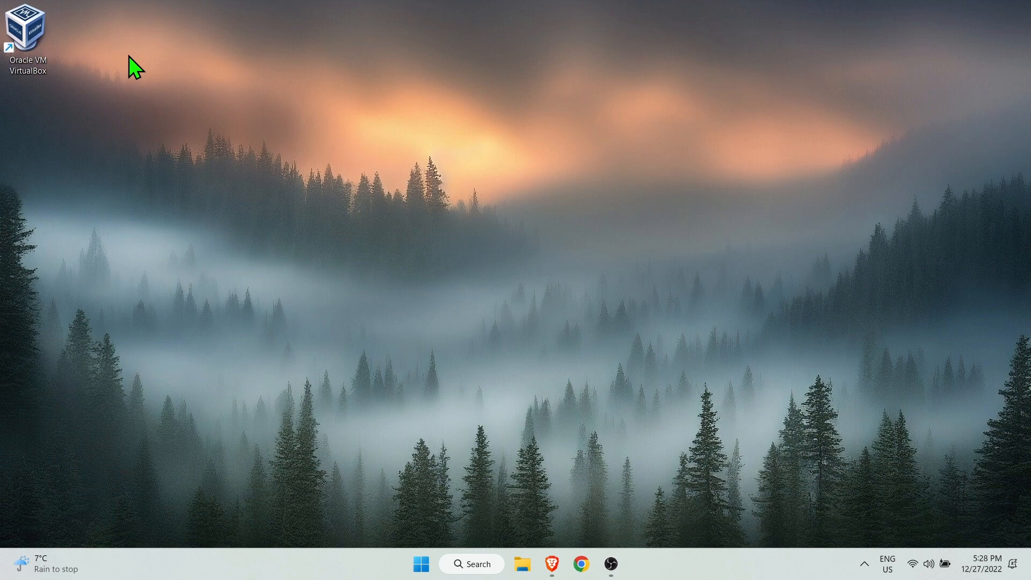
Launch VirtualBox as administrator and start creating a new virtual machine named Dev.
right_click(21, 32)
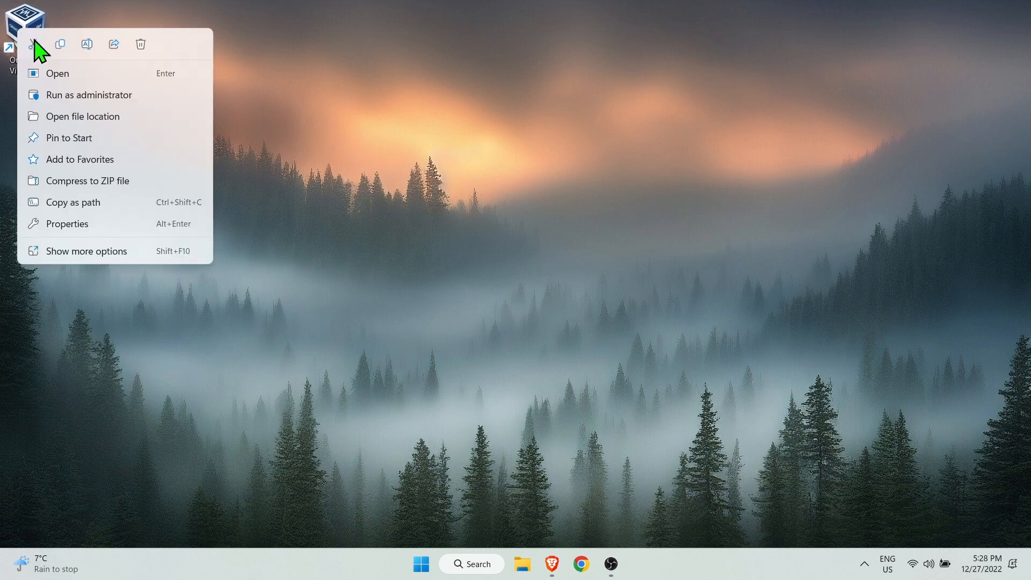
click(151, 96)
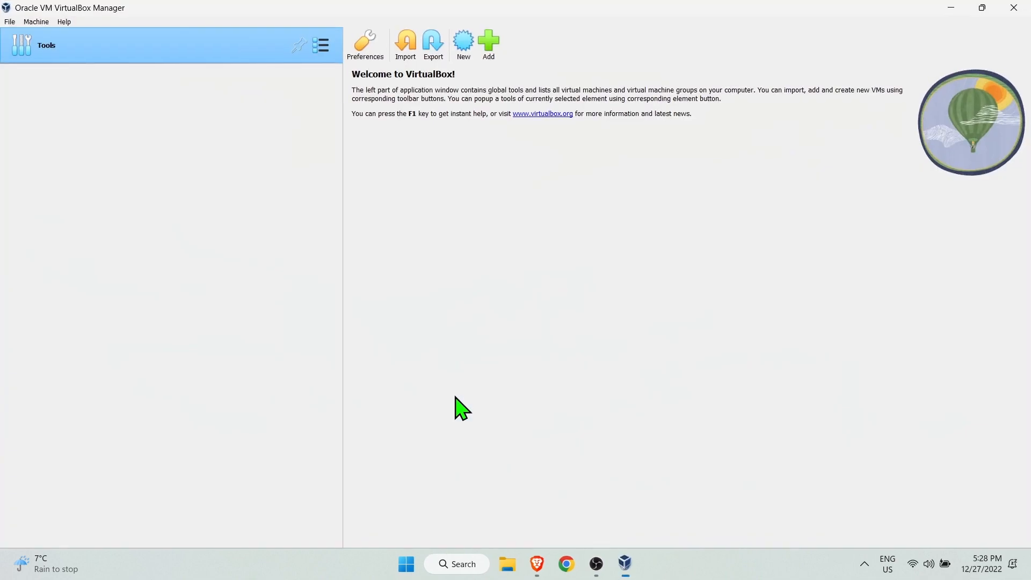
click(474, 63)
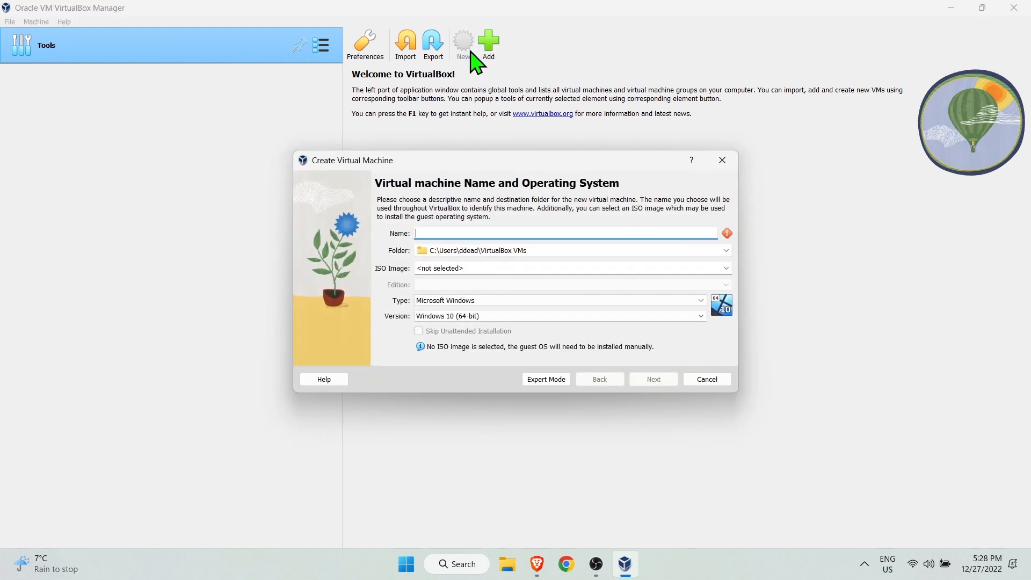
text(Dev)
key(Tab)
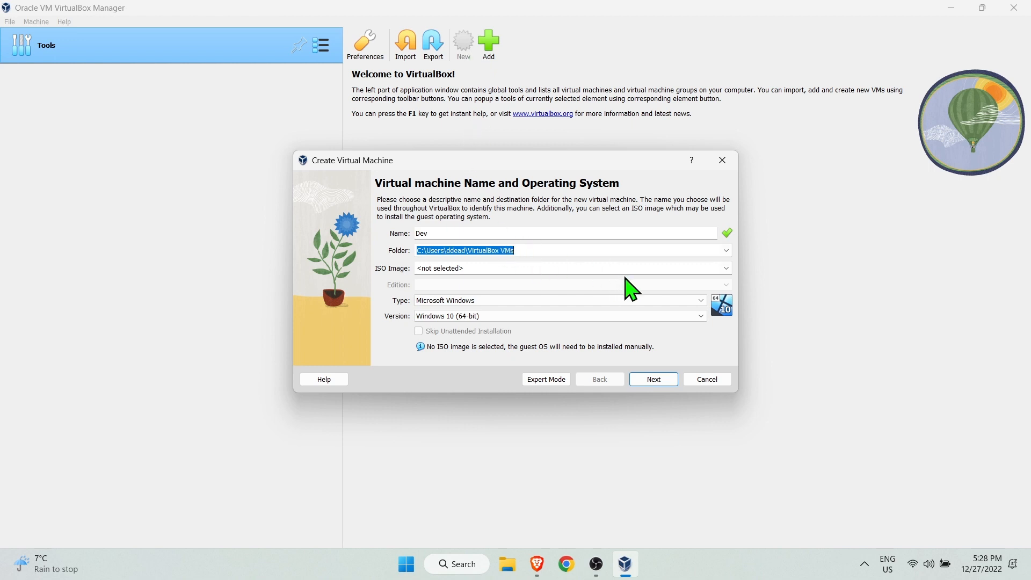
Choose Windows10X64.22H2.OFF21.ENU.ISO from the Downloads folder as the machine's ISO image and continue to the unattended install setup.
click(726, 268)
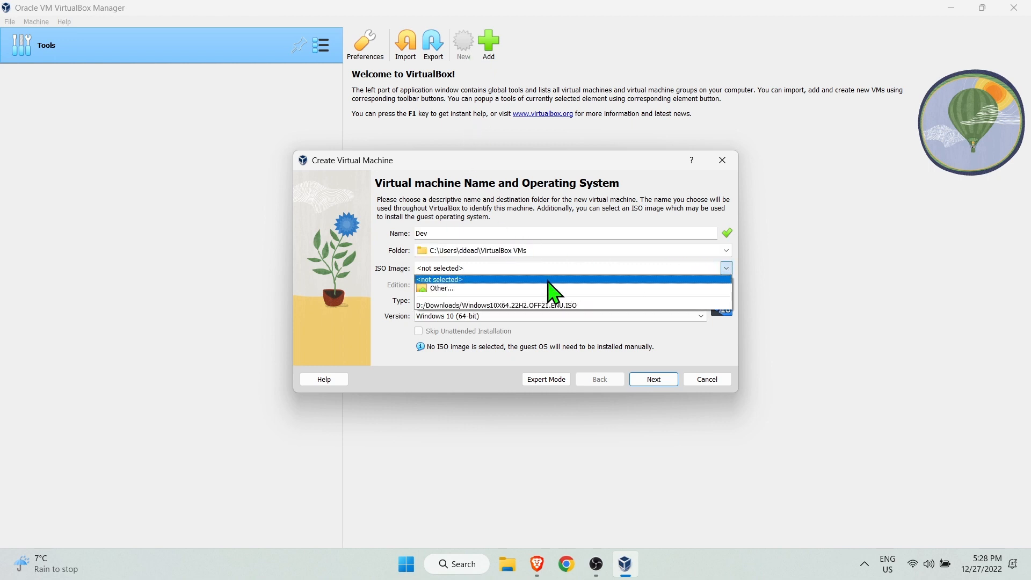
click(505, 288)
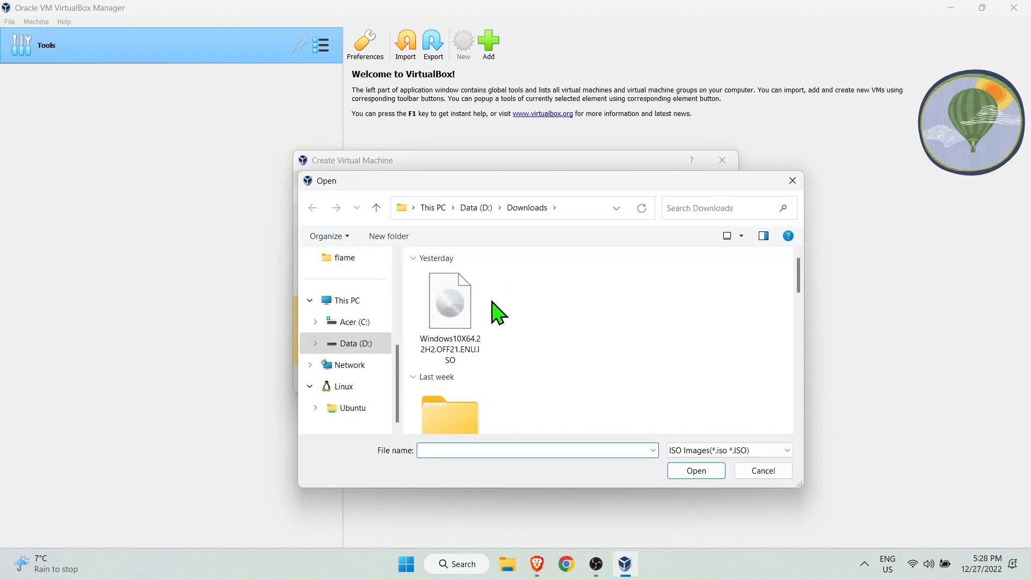
click(470, 336)
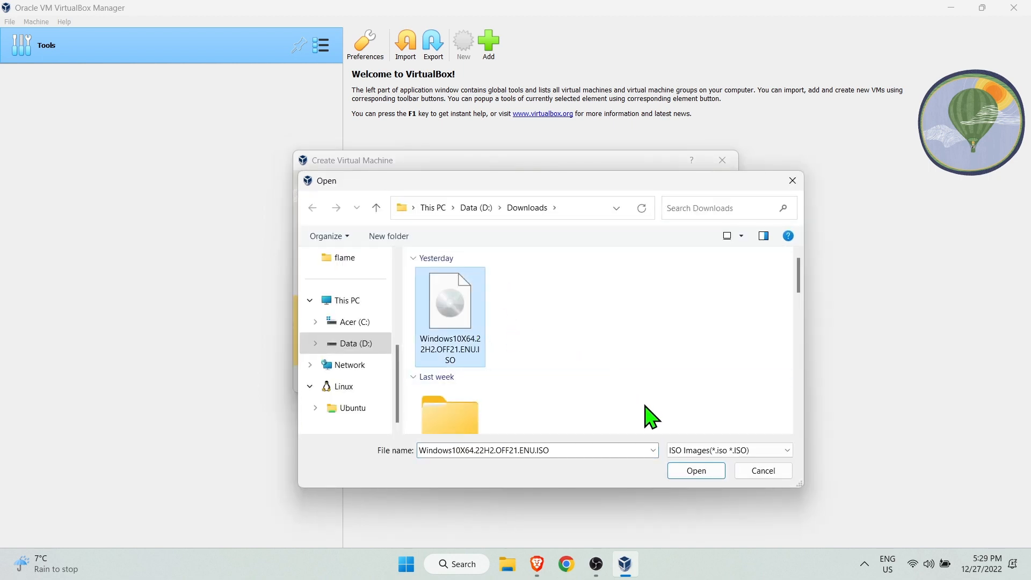
click(698, 472)
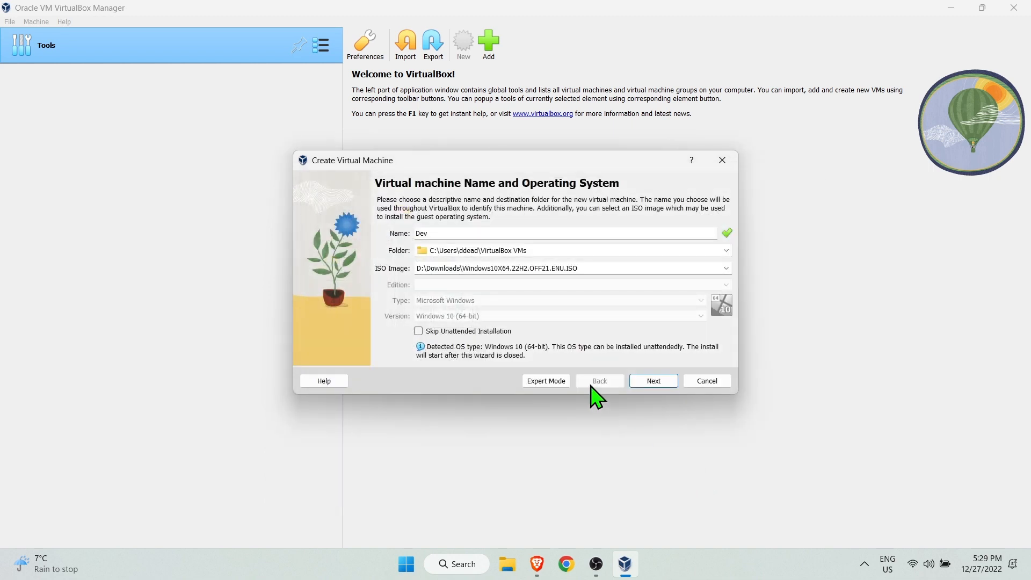
drag(582, 268, 411, 275)
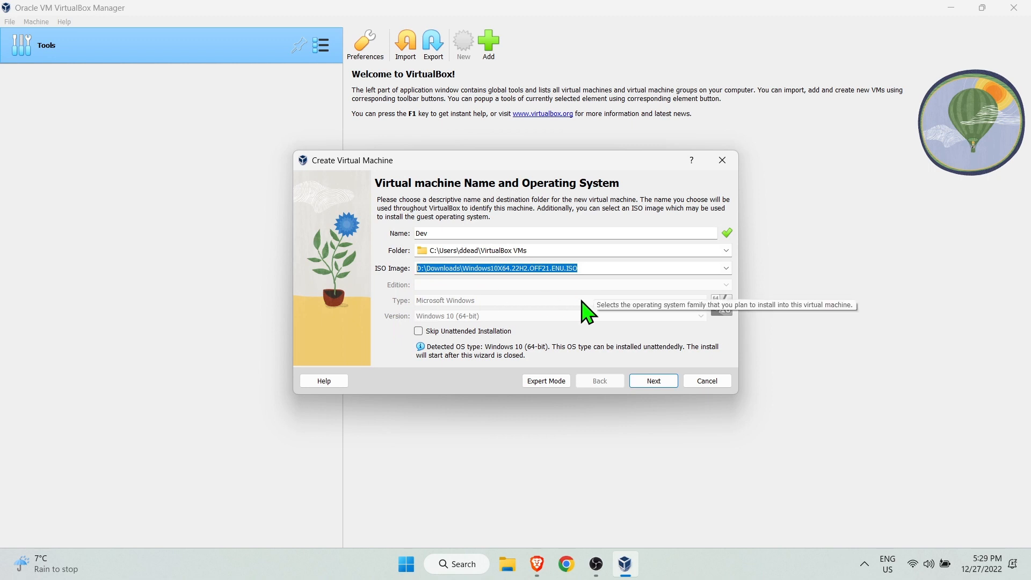
click(654, 381)
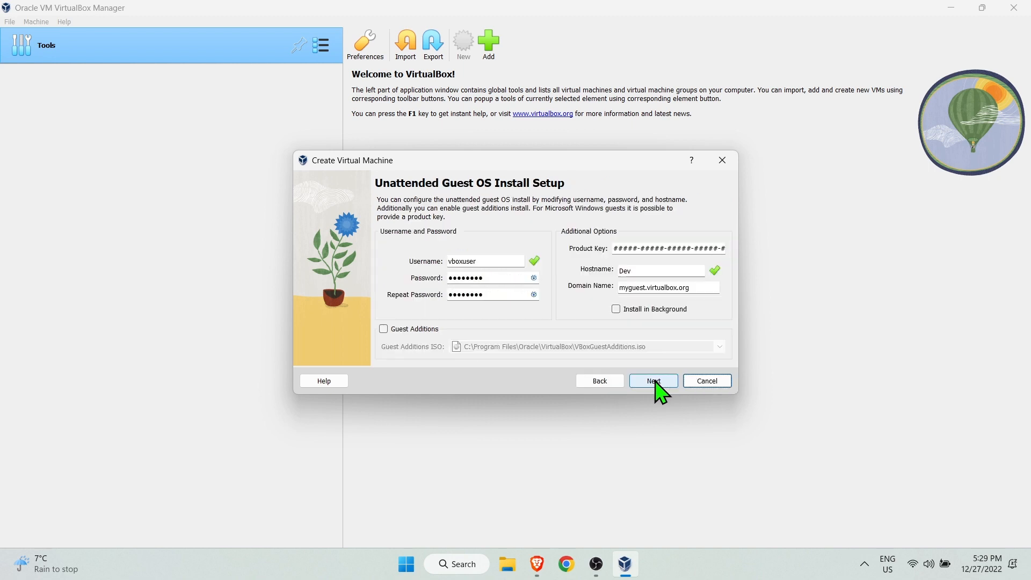
Set the guest OS username to admin, then enter and repeat the account password.
click(501, 261)
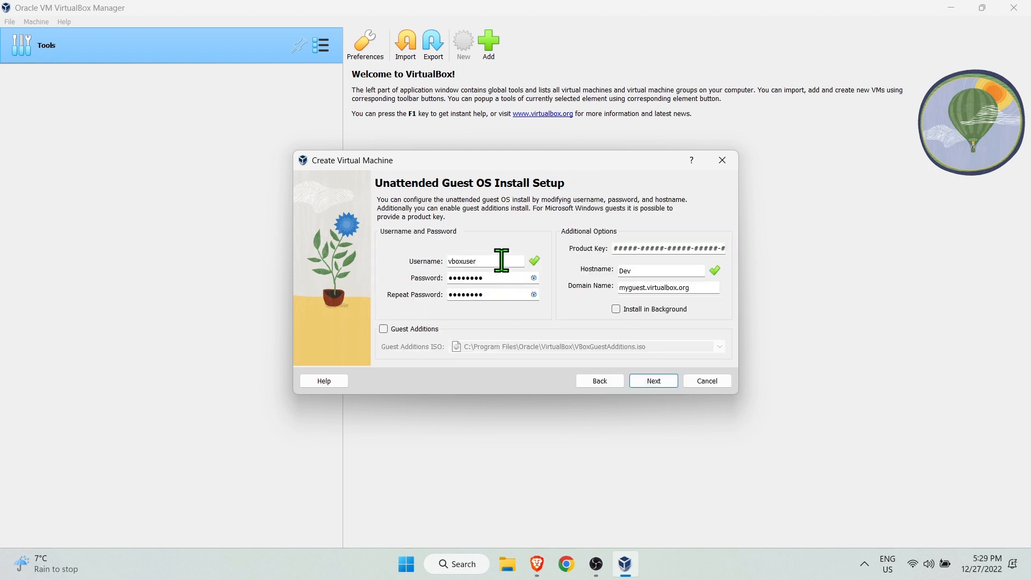
drag(479, 261, 437, 268)
text(admin)
key(Tab)
text(••)
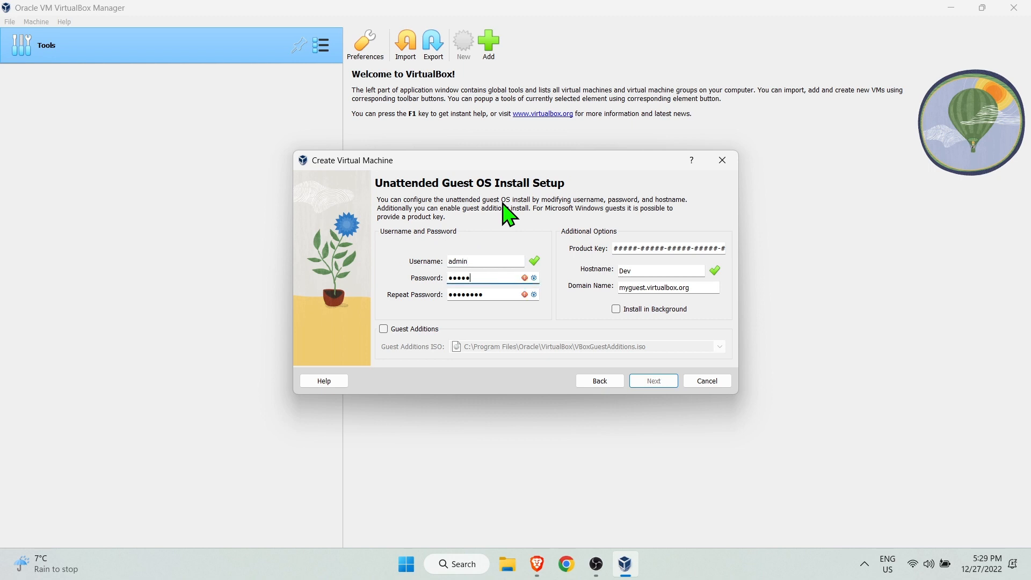
key(Tab)
text(•)
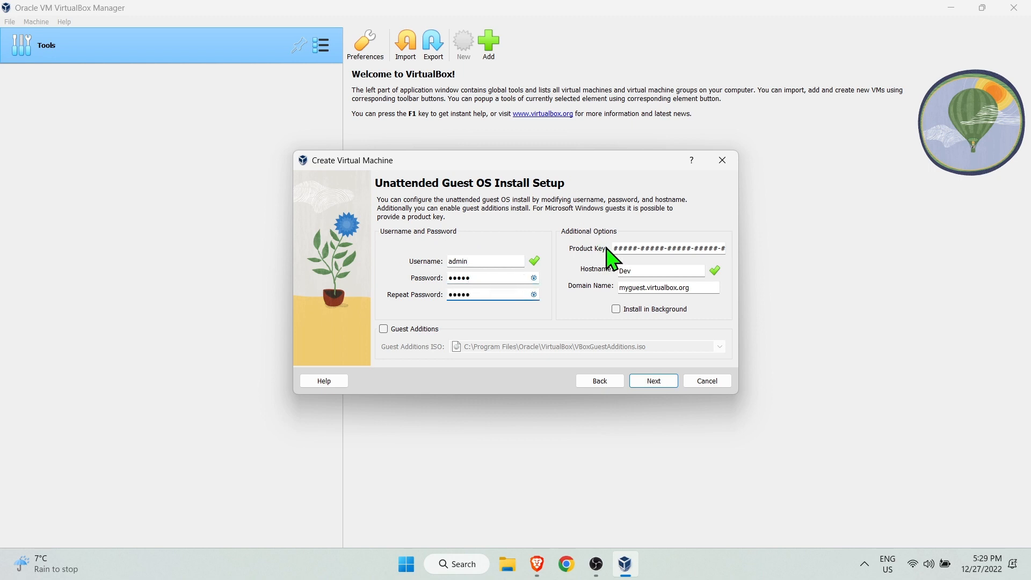
Enable Guest Additions with the default VBoxGuestAdditions.iso, leave the product key blank and continue to the hardware settings.
drag(613, 249, 722, 249)
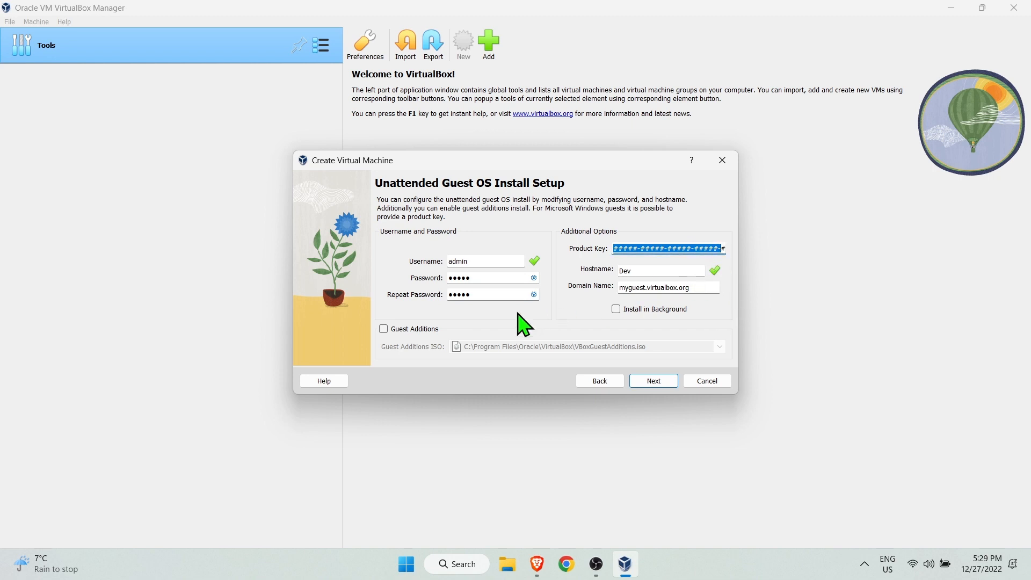
click(421, 330)
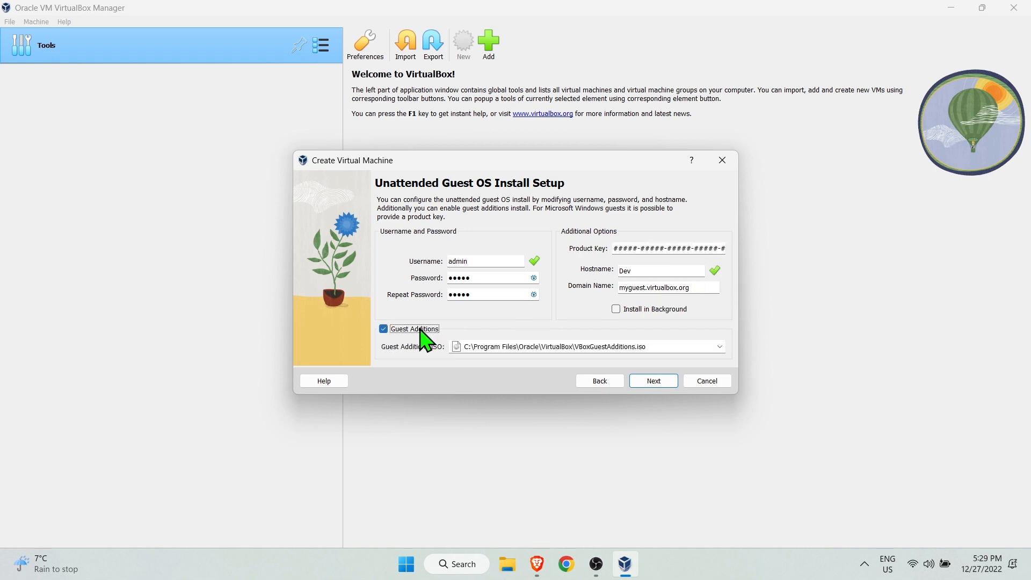
click(654, 349)
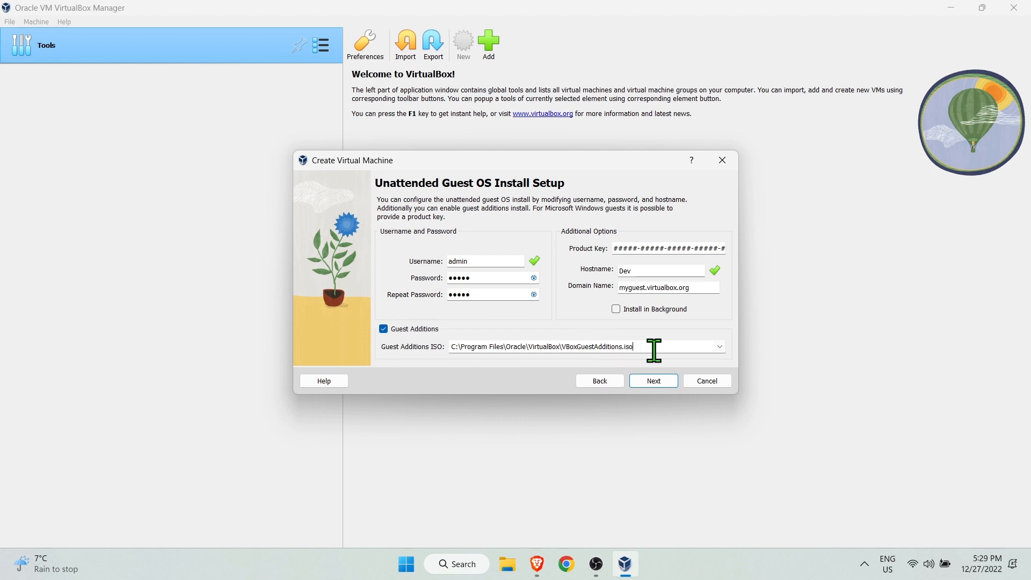
click(664, 381)
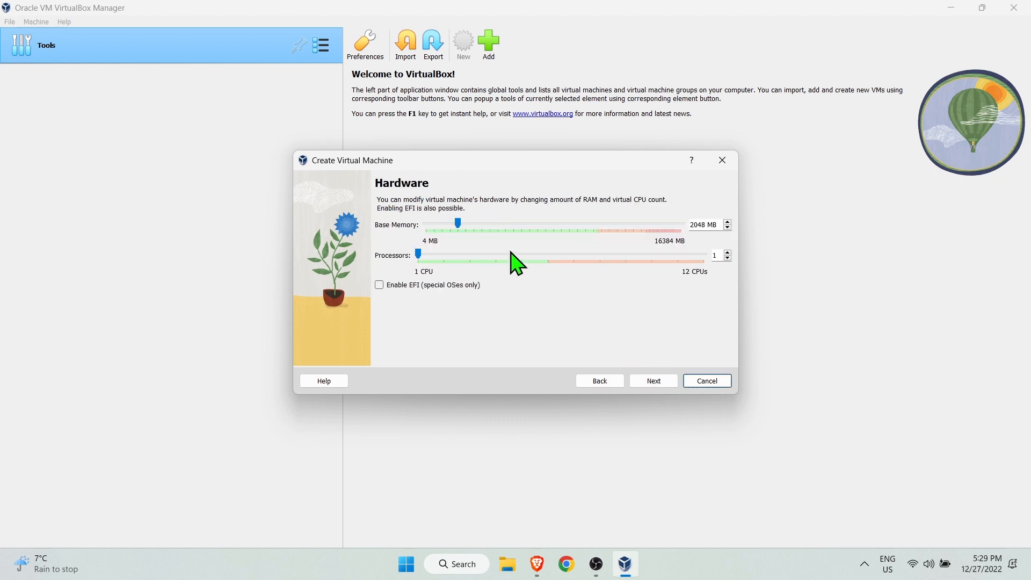
Set the virtual machine's base memory to 4096 MB and its processors to 3, and continue to the virtual hard disk settings.
click(460, 226)
drag(460, 227, 491, 228)
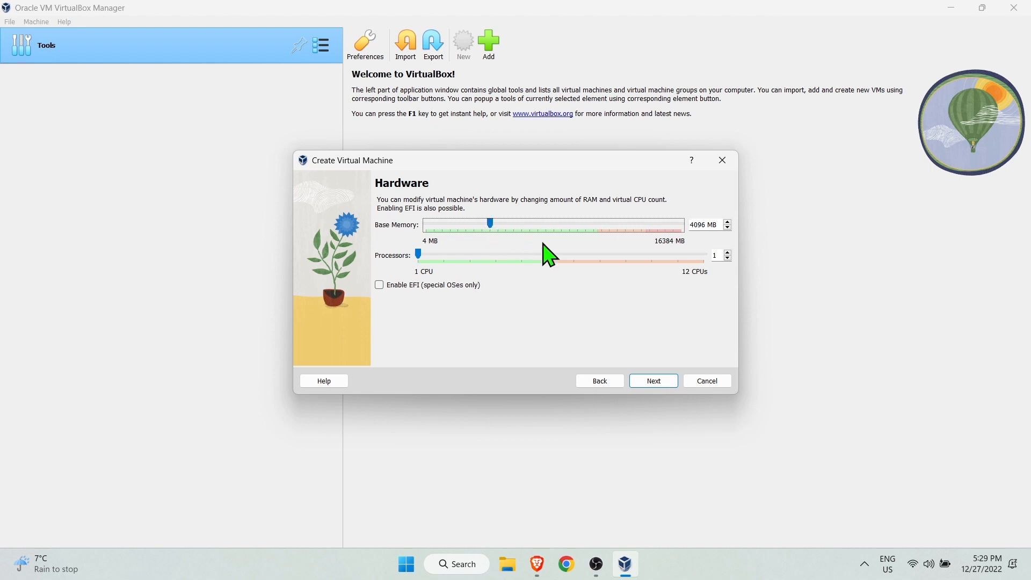
click(728, 253)
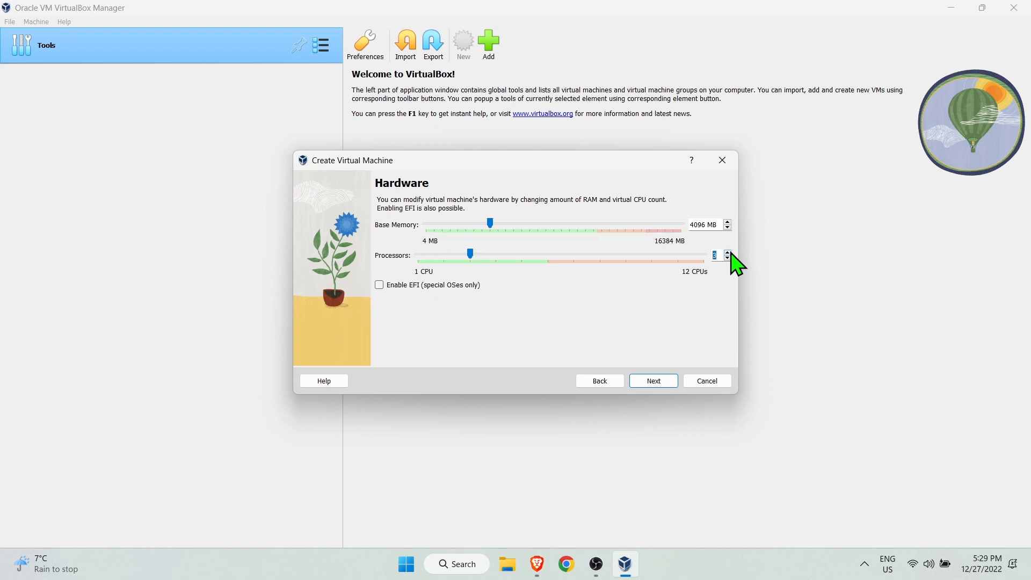
click(662, 380)
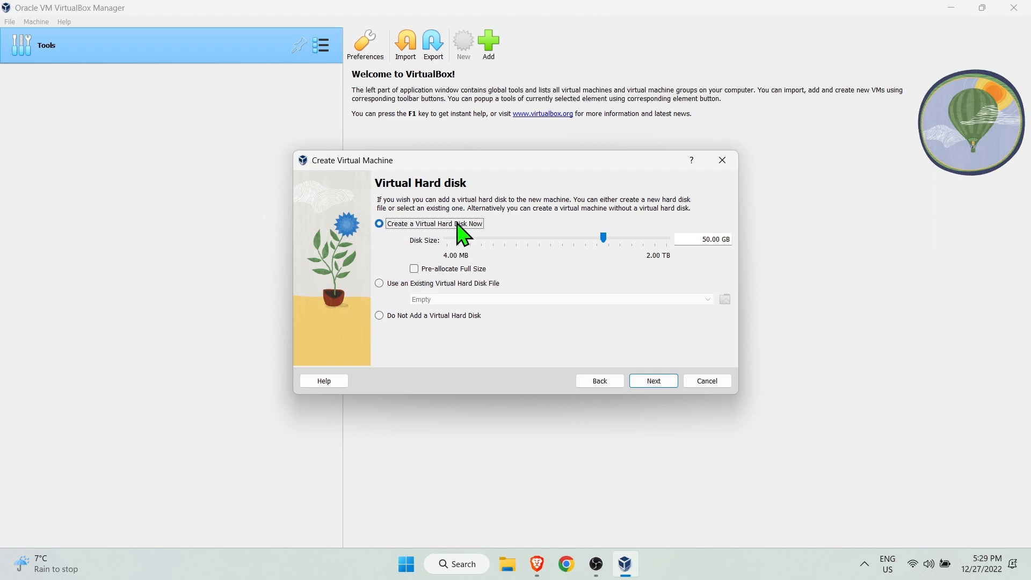
click(475, 284)
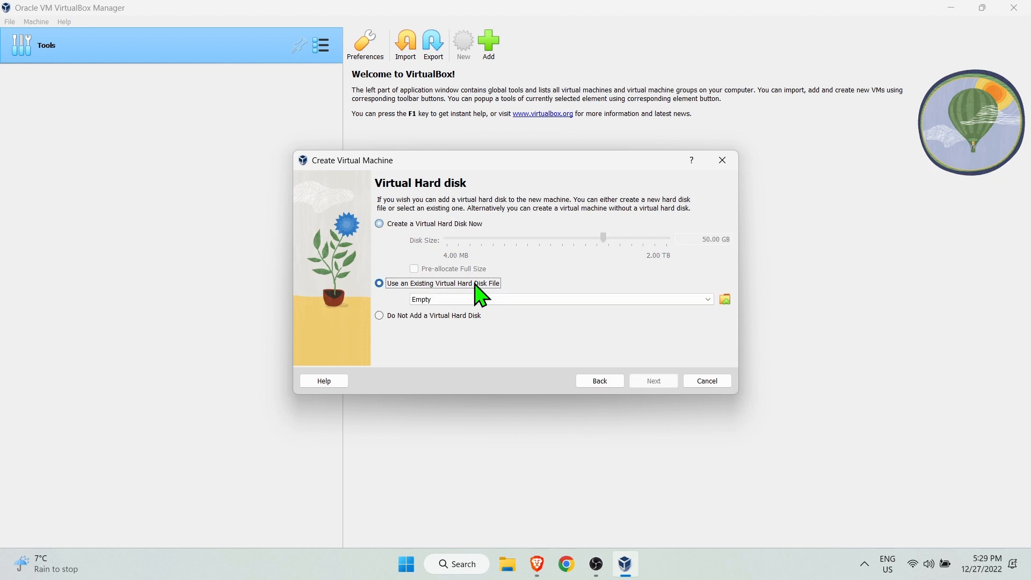
click(726, 299)
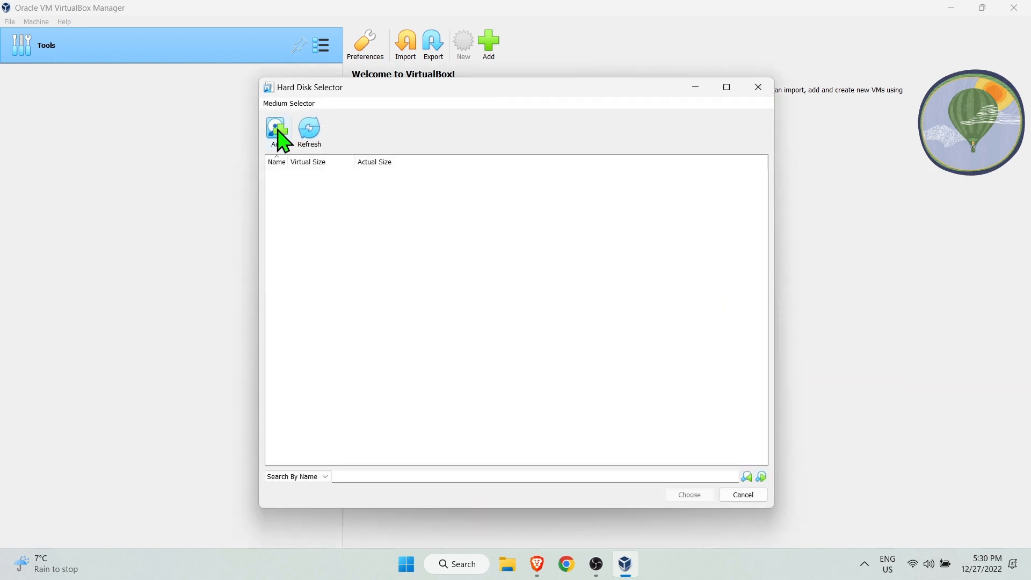
click(741, 495)
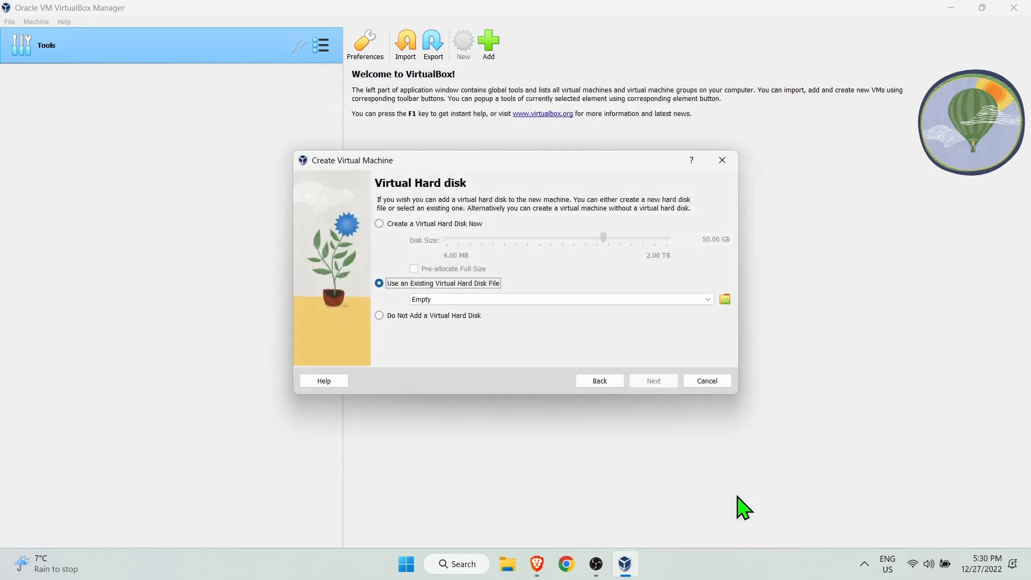
Choose to create a new virtual hard disk of 50.00 GB without pre-allocating its full size.
click(424, 316)
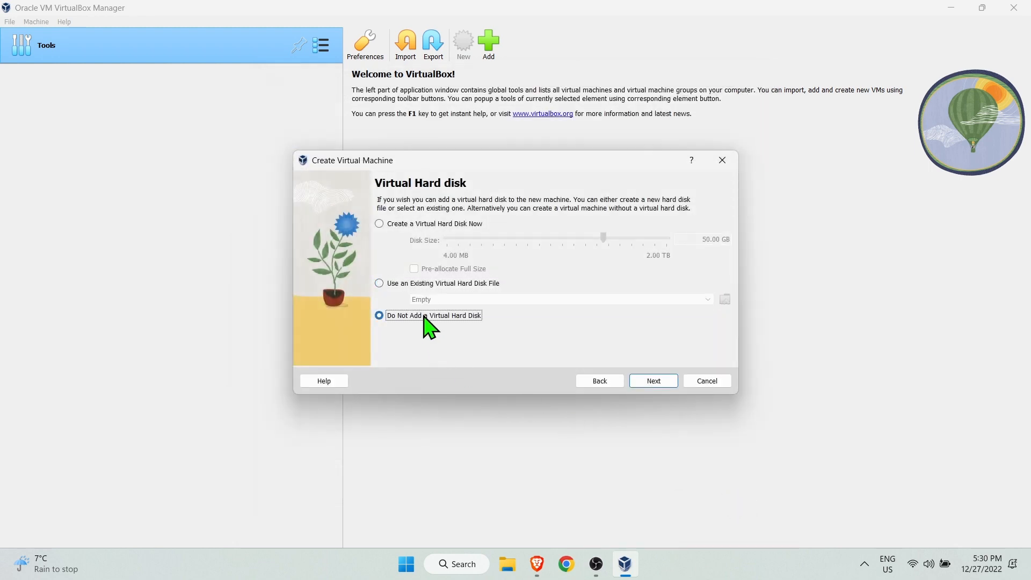
click(476, 225)
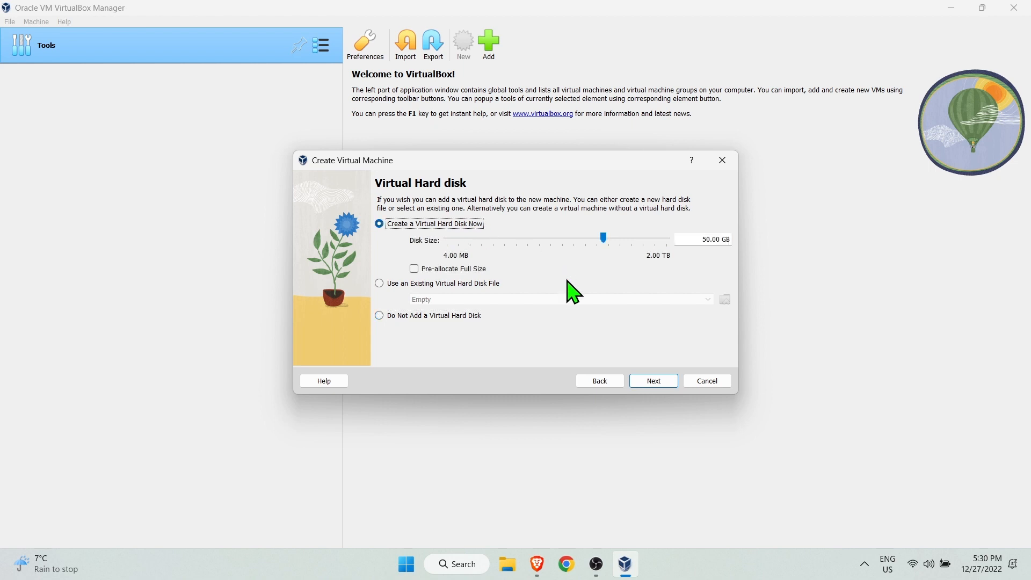
drag(704, 243, 748, 253)
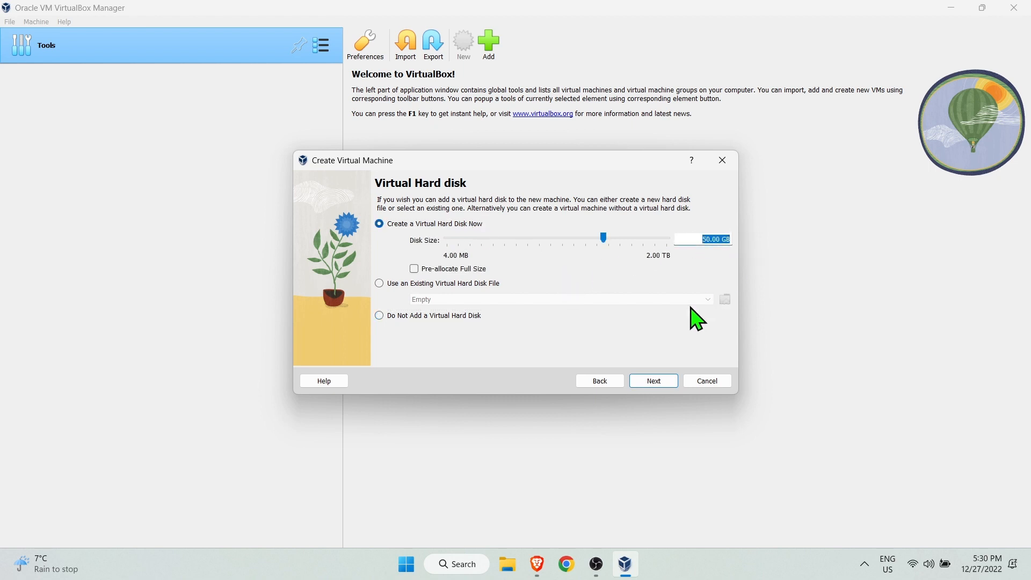
Continue to the configuration summary, review it and finish creating the Dev virtual machine.
click(659, 380)
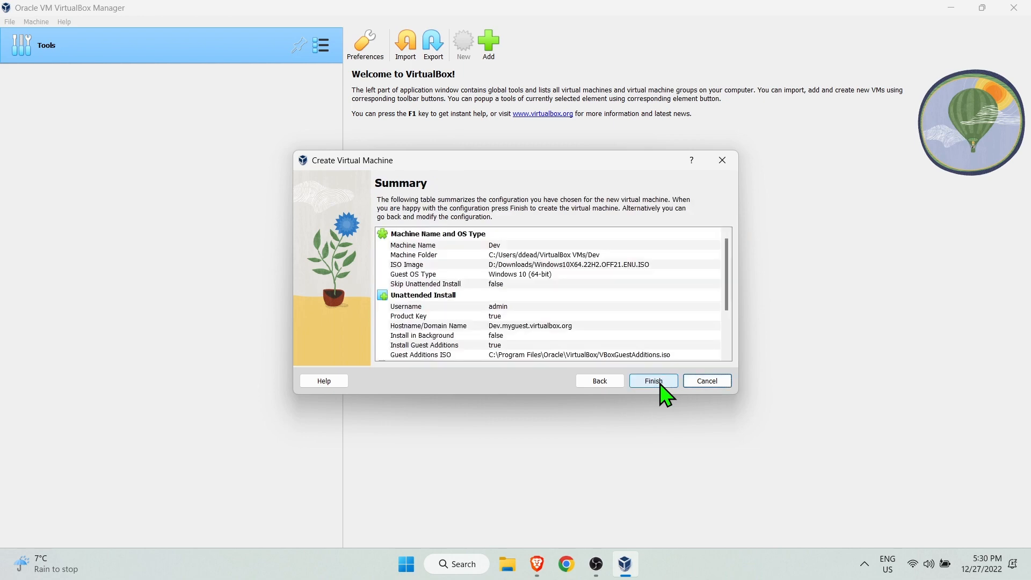
drag(730, 292, 732, 252)
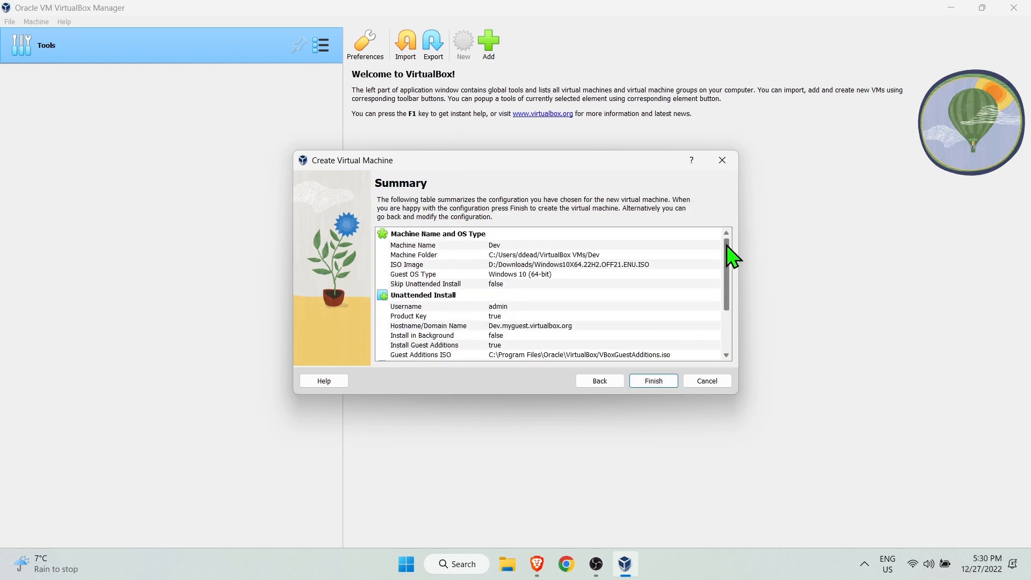
click(667, 382)
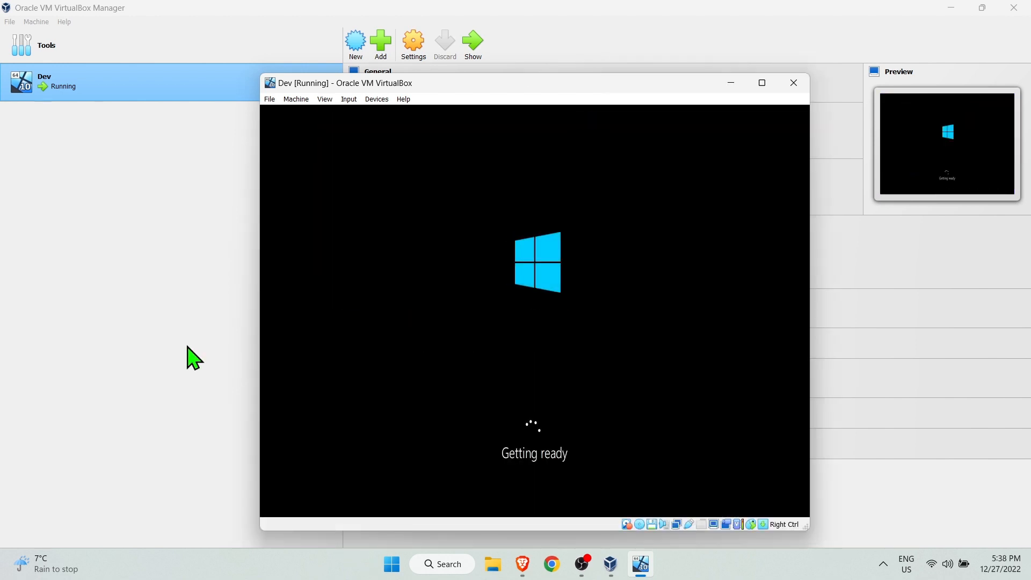
Maximize the running Dev machine's window and scale Virtual Screen 1 to 125% (autoscaled output).
click(762, 82)
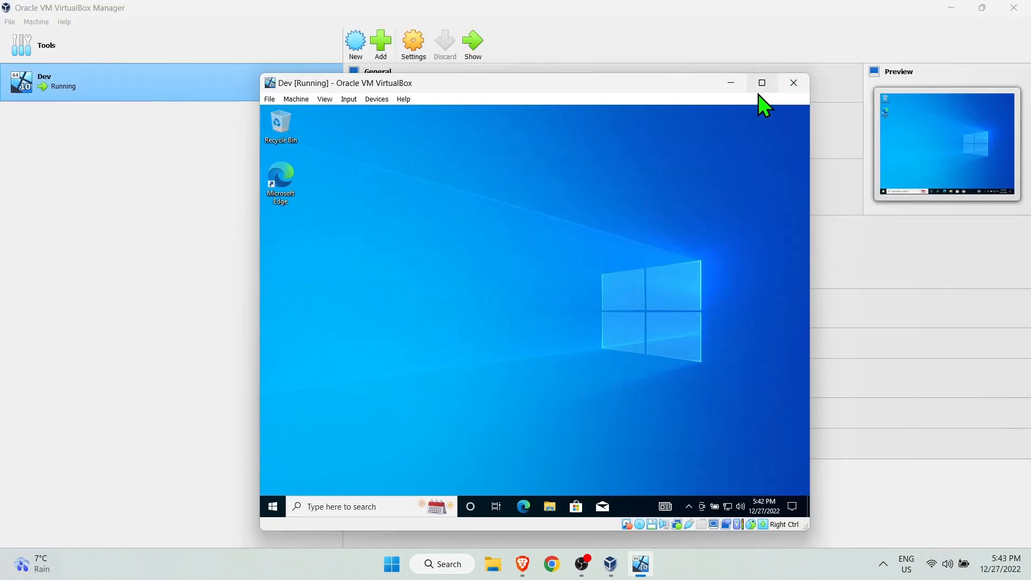
click(758, 90)
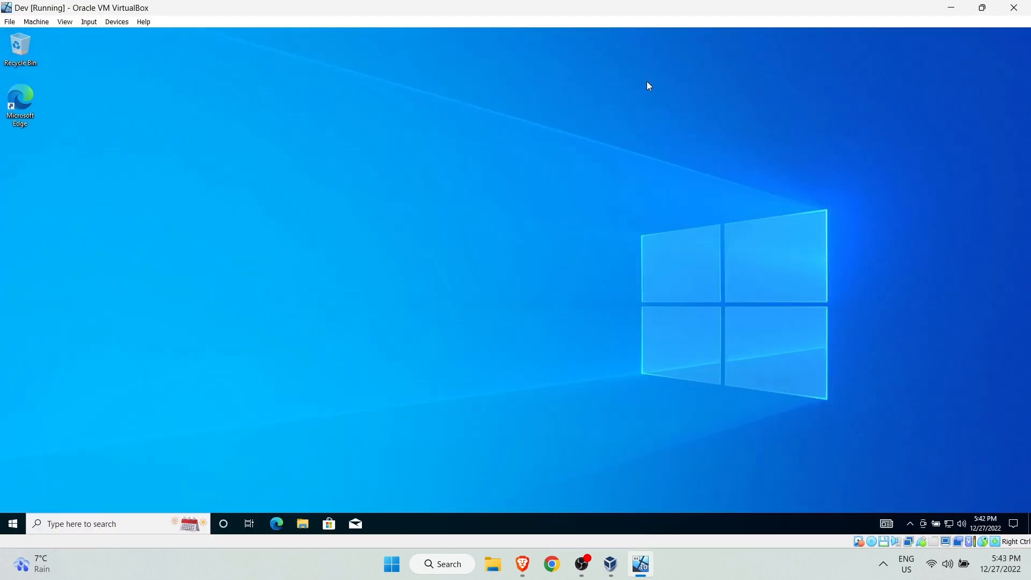
click(65, 23)
mouse_move(131, 169)
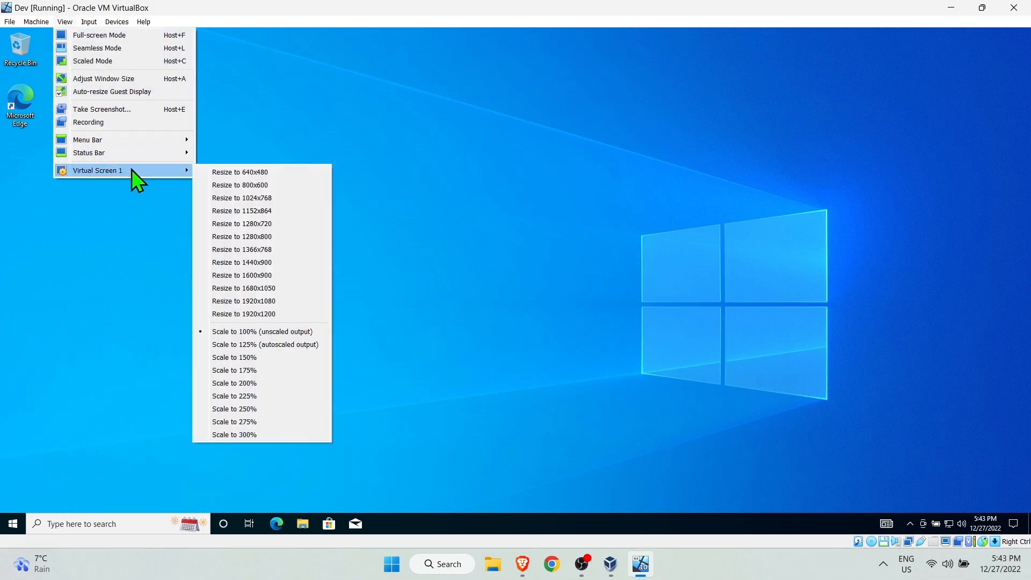
click(249, 345)
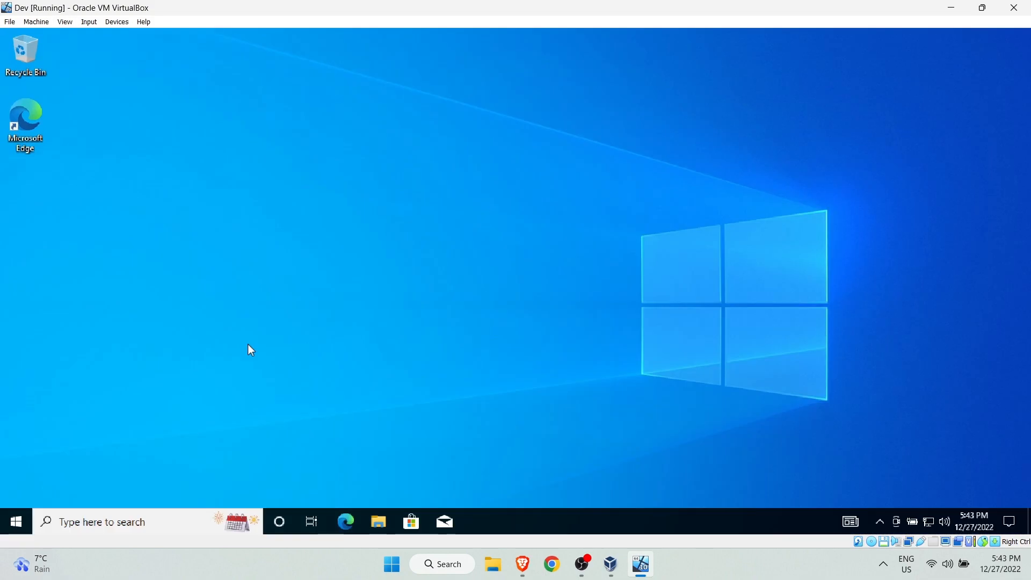